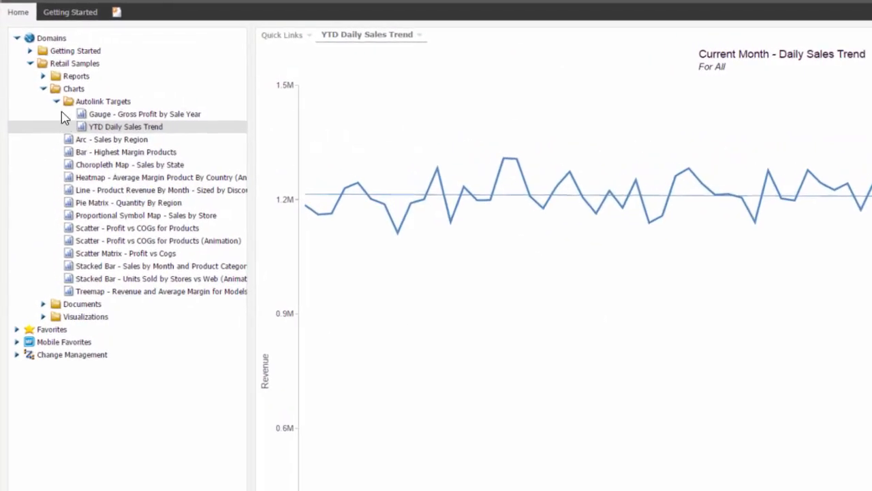
{"action": "mouse_move", "coordinate": [45, 74]}
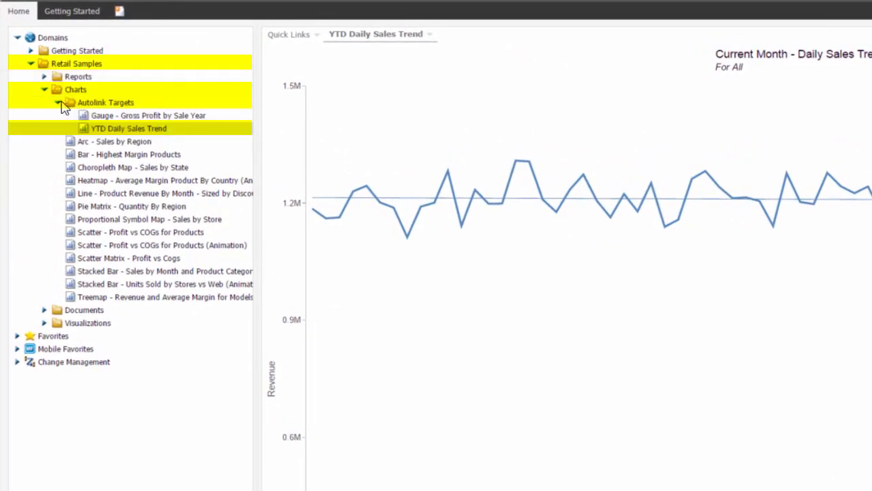
{"action": "mouse_move", "coordinate": [73, 110]}
{"action": "mouse_move", "coordinate": [144, 129]}
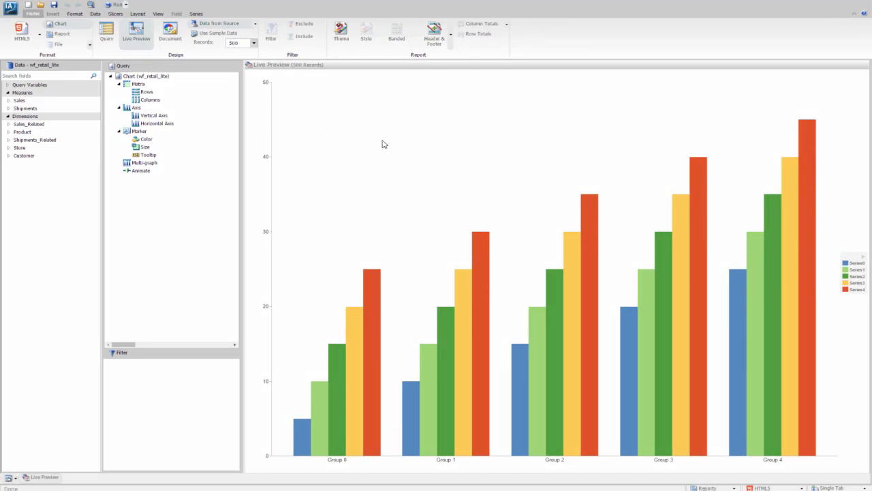
Change the chart type to Line and plot the Revenue measure from Sales on the vertical axis.
{"action": "left_click", "coordinate": [75, 15]}
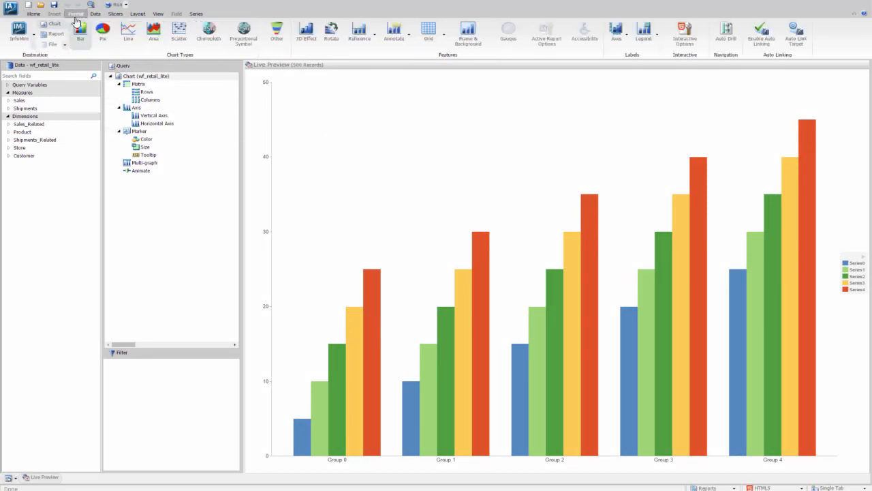
{"action": "left_click", "coordinate": [128, 35]}
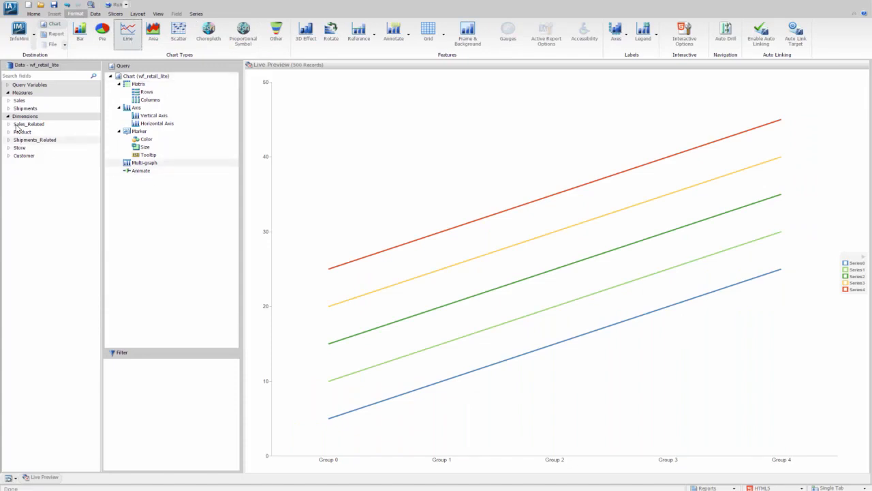
{"action": "left_click", "coordinate": [9, 101]}
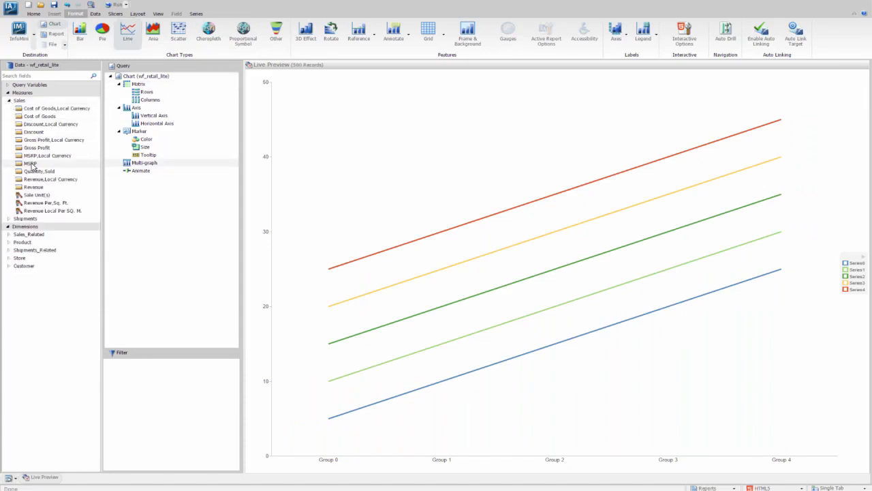
{"action": "left_click_drag", "start_coordinate": [18, 189], "coordinate": [114, 120]}
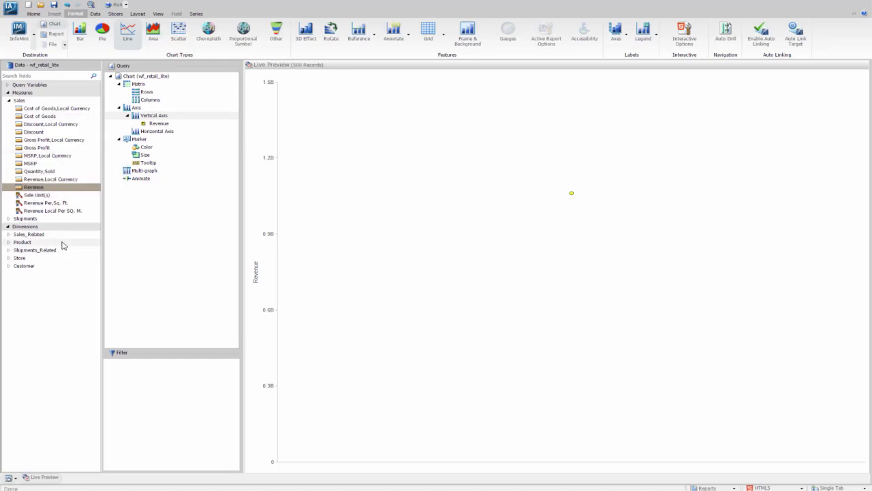
Add Sale,Month from Transaction Date, Simple and its attribute Sale,Month Name to the horizontal axis, in that order.
{"action": "left_click", "coordinate": [9, 234]}
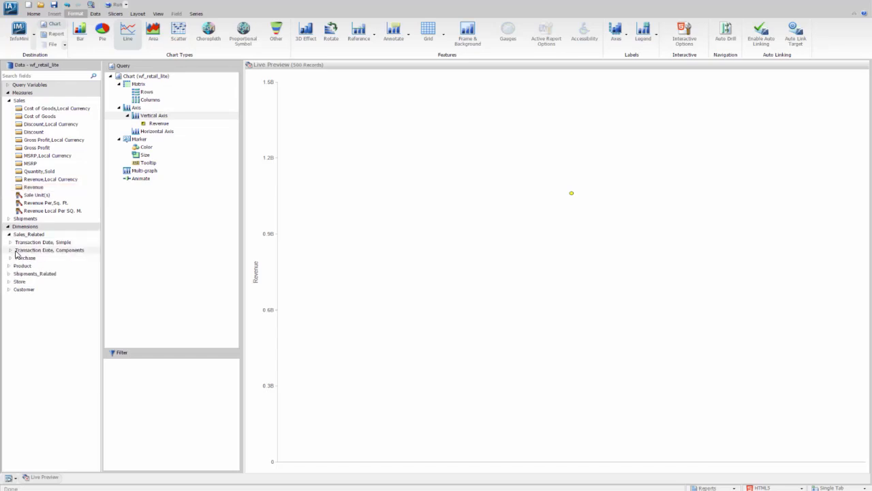
{"action": "left_click", "coordinate": [10, 242]}
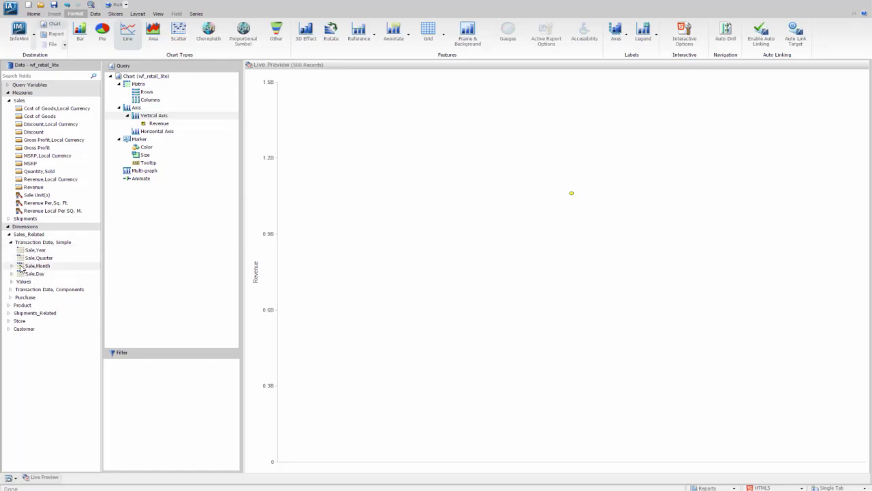
{"action": "left_click_drag", "start_coordinate": [20, 268], "coordinate": [127, 134]}
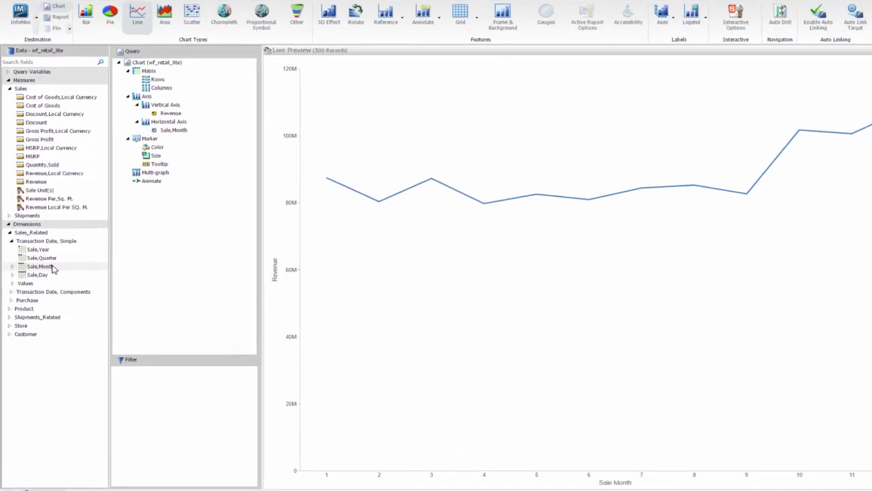
{"action": "left_click", "coordinate": [18, 269]}
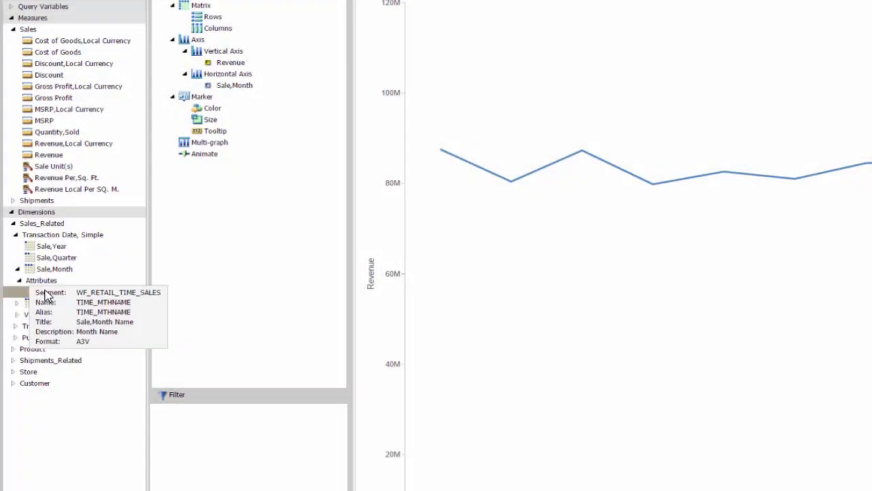
{"action": "left_click_drag", "start_coordinate": [44, 292], "coordinate": [159, 112]}
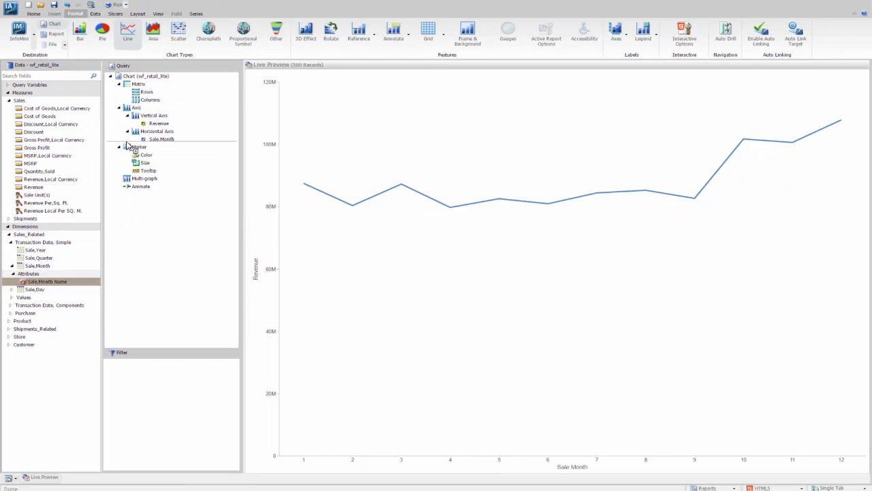
{"action": "left_click_drag", "start_coordinate": [127, 145], "coordinate": [128, 146]}
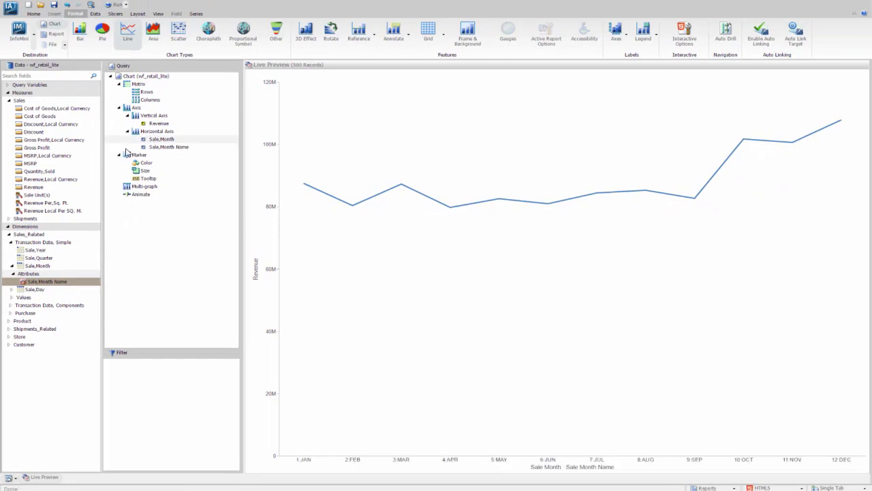
Hide the Sale,Month field on the horizontal axis while keeping it in the query.
{"action": "right_click", "coordinate": [165, 140]}
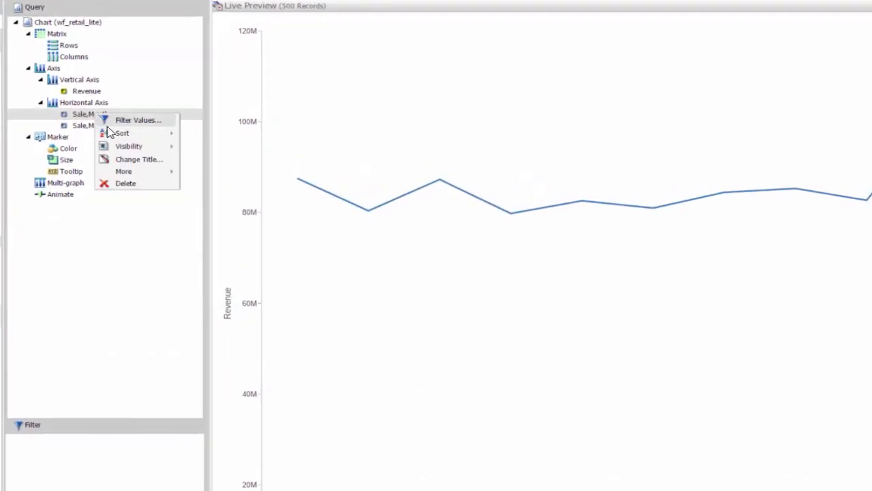
{"action": "mouse_move", "coordinate": [147, 150]}
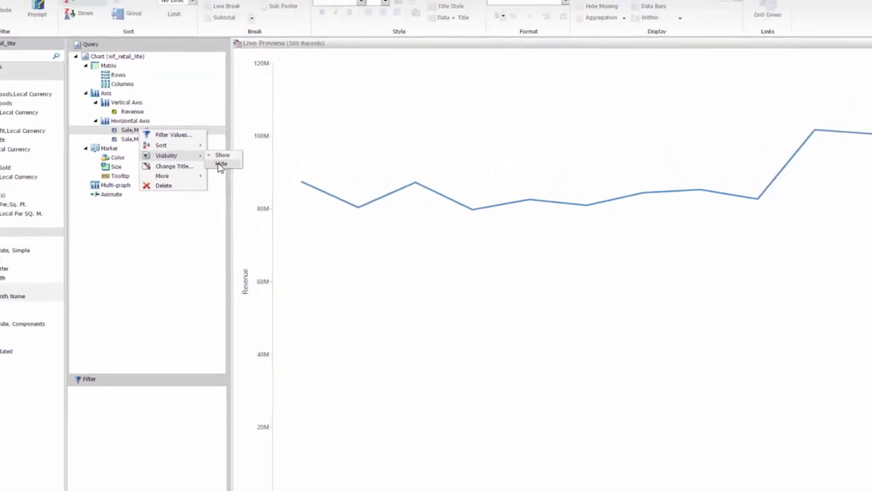
{"action": "left_click", "coordinate": [197, 156]}
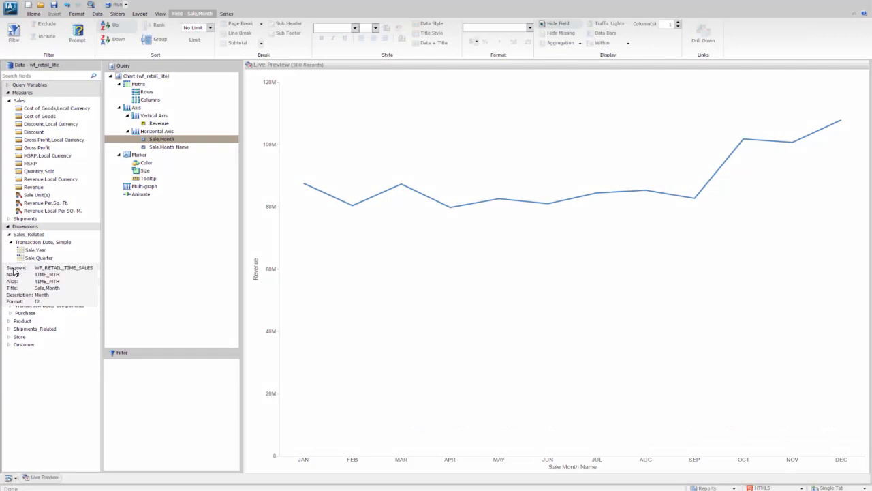
Add Sale,Day to the horizontal axis below Sale,Month Name.
{"action": "mouse_move", "coordinate": [65, 264]}
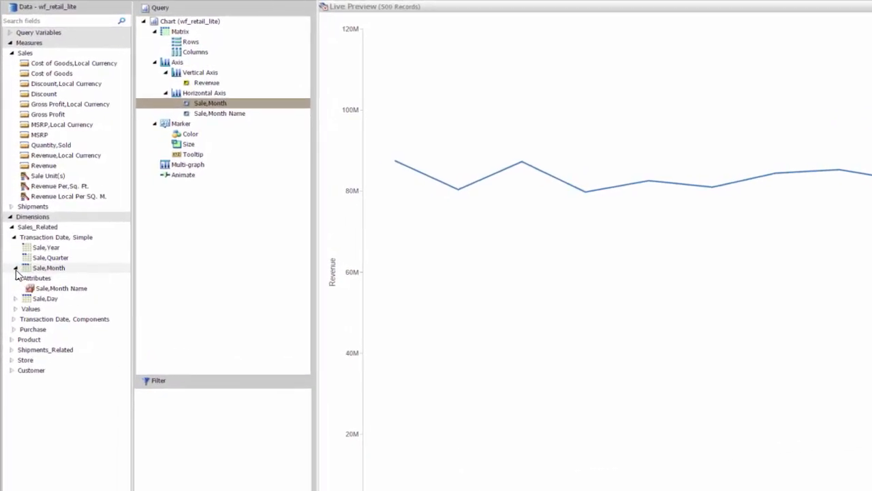
{"action": "left_click", "coordinate": [15, 269]}
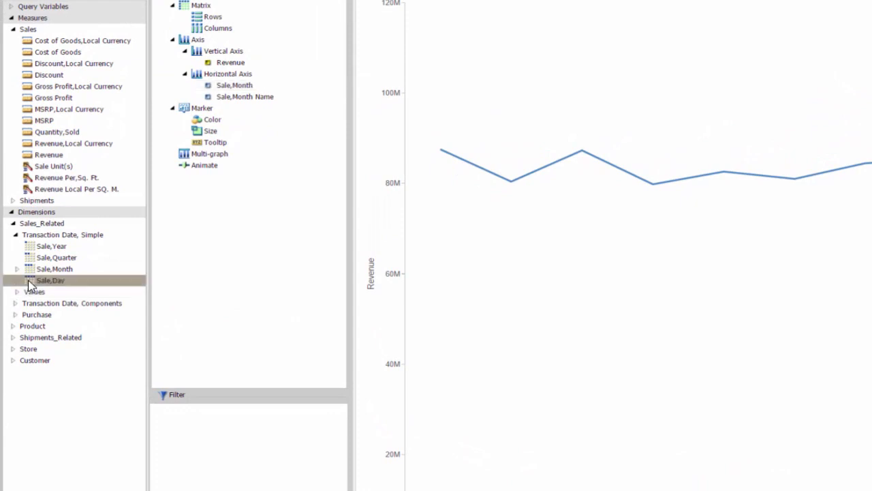
{"action": "left_click_drag", "start_coordinate": [30, 285], "coordinate": [194, 107]}
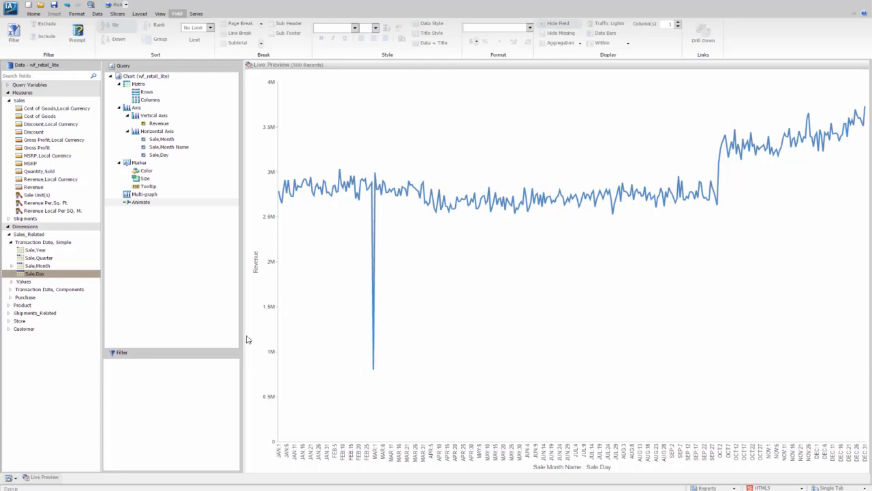
Create a filter condition on the Sale,Day attribute Sale,Date using the From - To operator.
{"action": "left_click", "coordinate": [12, 275]}
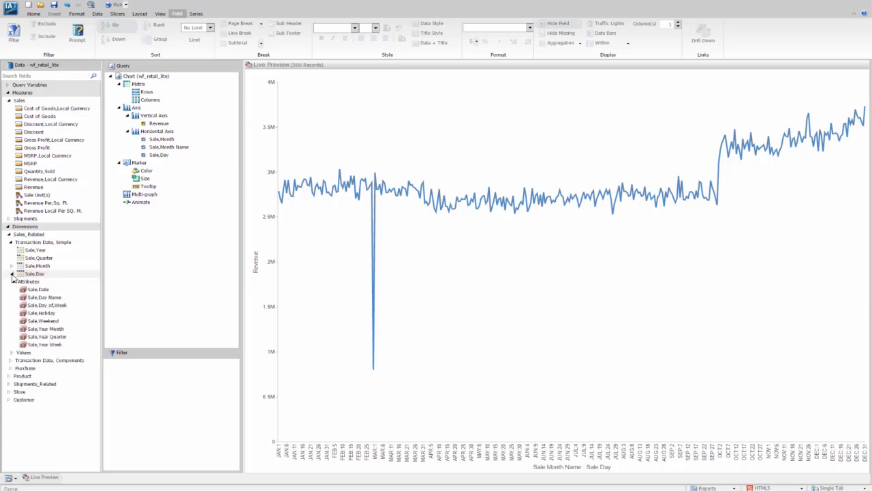
{"action": "left_click_drag", "start_coordinate": [24, 293], "coordinate": [177, 368]}
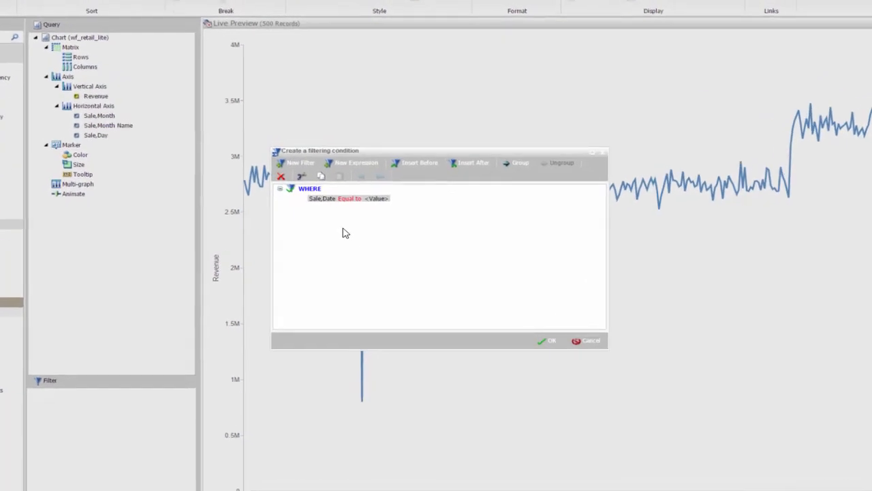
{"action": "left_click", "coordinate": [338, 194]}
{"action": "left_click", "coordinate": [341, 196]}
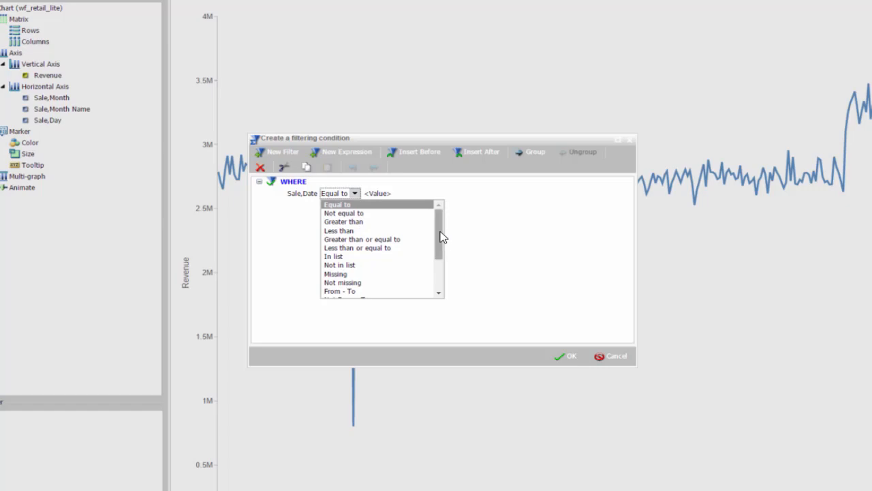
{"action": "left_click_drag", "start_coordinate": [442, 238], "coordinate": [440, 253]}
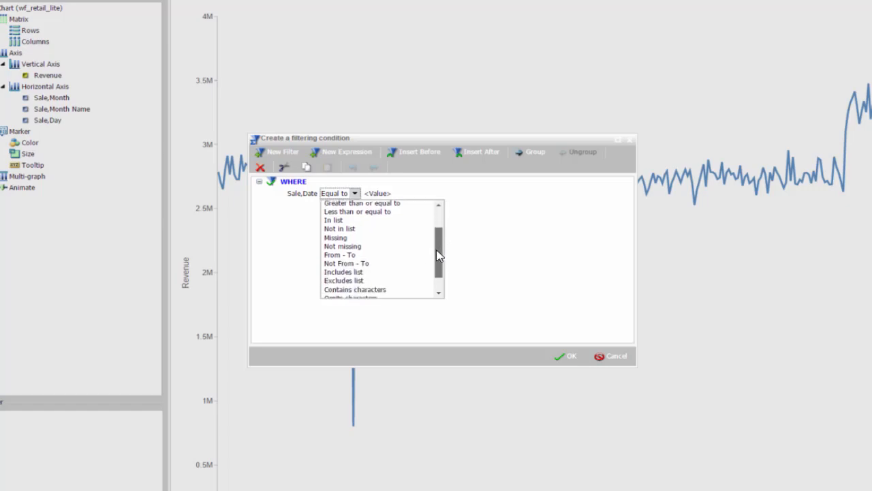
{"action": "left_click", "coordinate": [340, 254]}
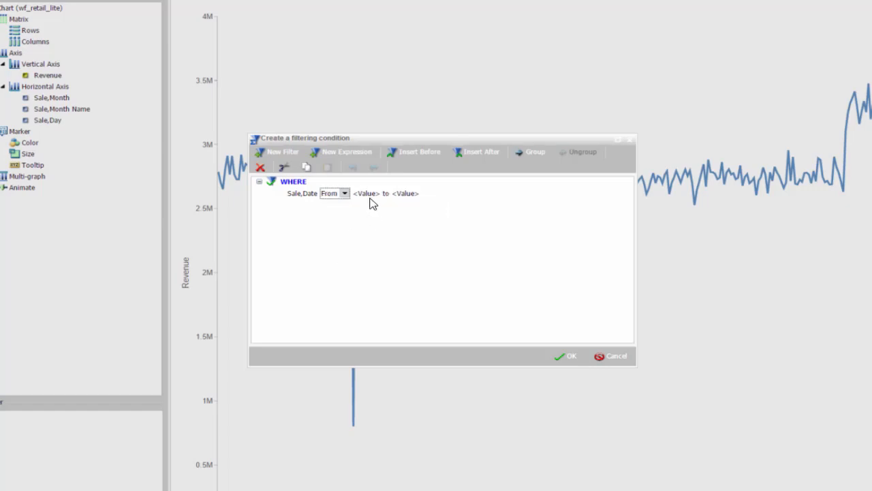
Set the Sale,Date filter range from Beginning of Year to Today and apply the filter.
{"action": "left_click", "coordinate": [415, 195]}
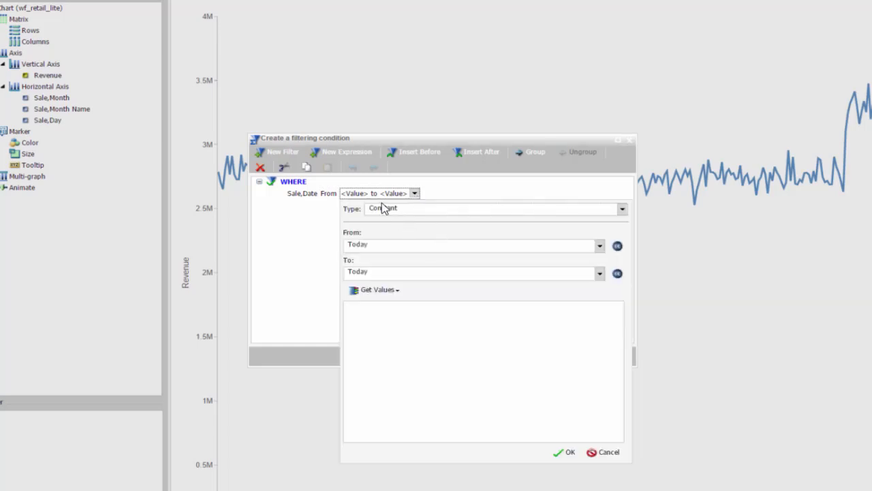
{"action": "left_click", "coordinate": [599, 247]}
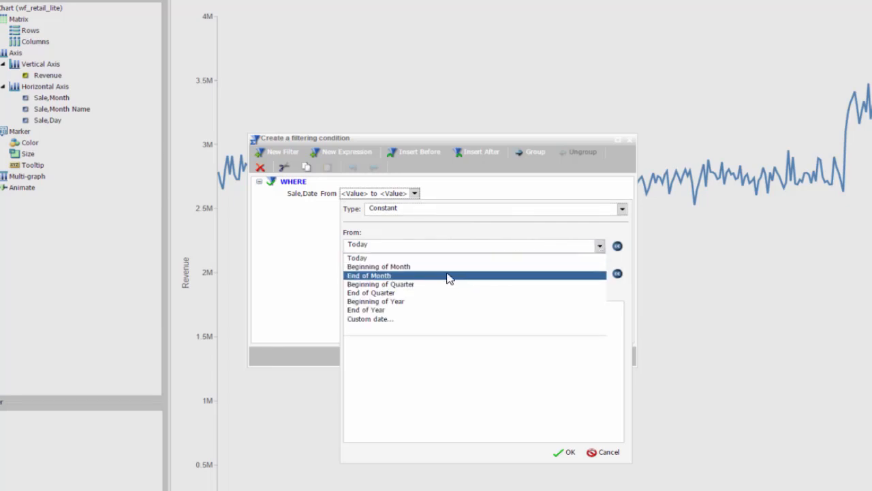
{"action": "left_click", "coordinate": [386, 301]}
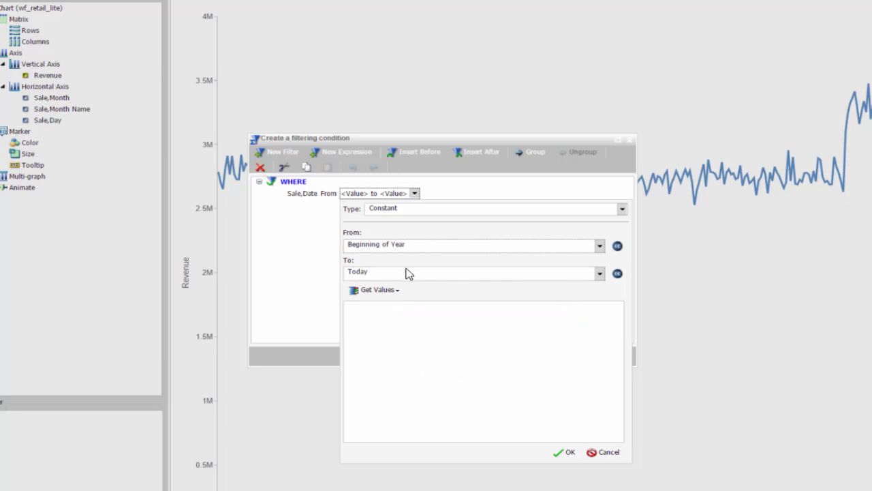
{"action": "left_click", "coordinate": [568, 455]}
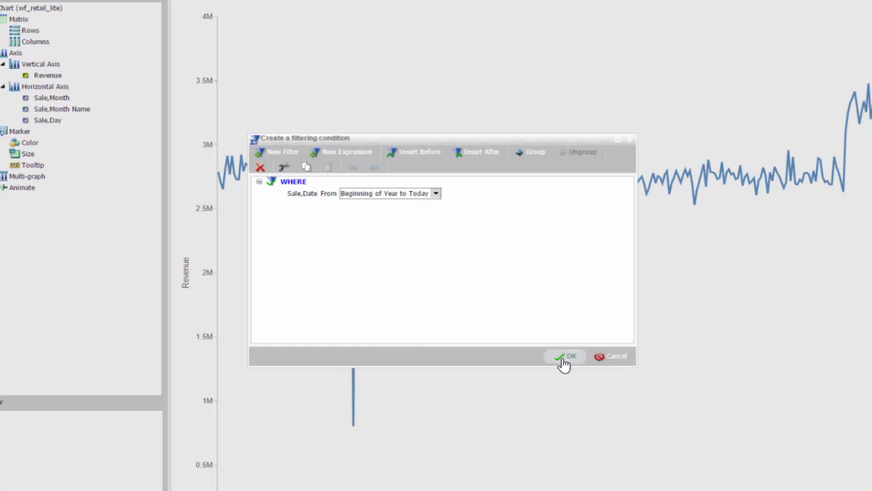
{"action": "left_click", "coordinate": [566, 357]}
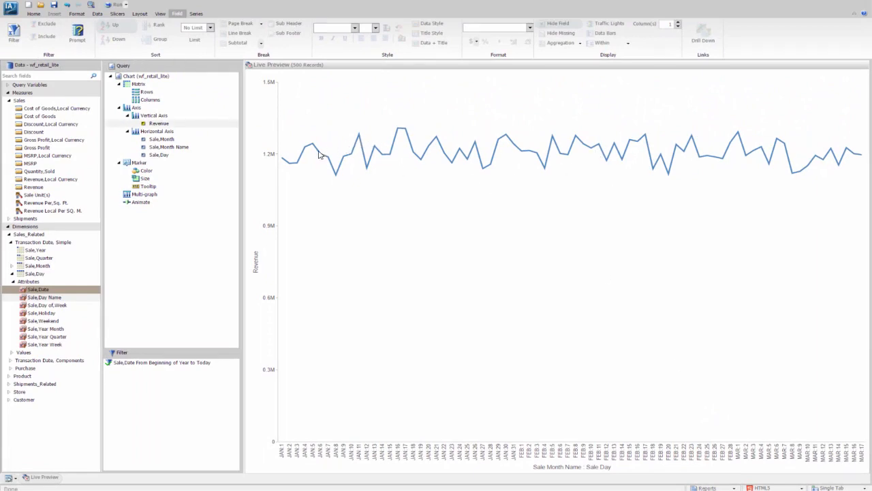
Add a straight-line trendline to the chart's revenue series.
{"action": "left_click", "coordinate": [470, 164]}
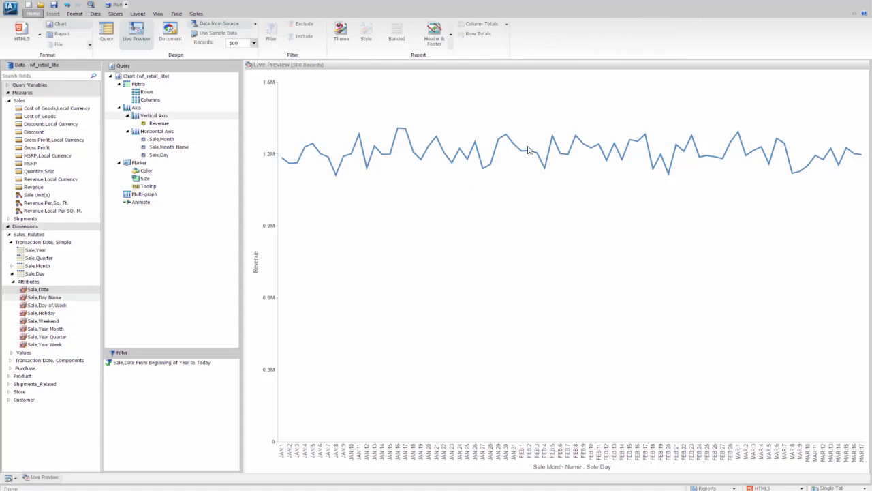
{"action": "left_click", "coordinate": [197, 14]}
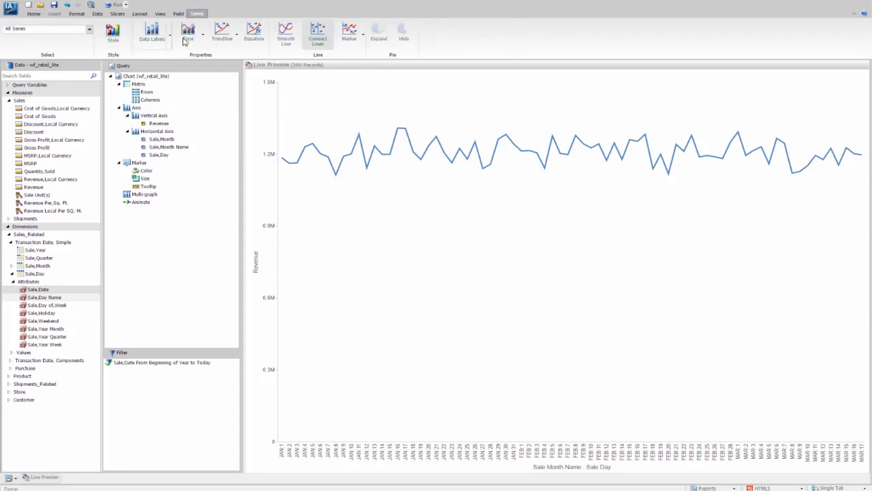
{"action": "left_click", "coordinate": [238, 37]}
{"action": "left_click", "coordinate": [222, 61]}
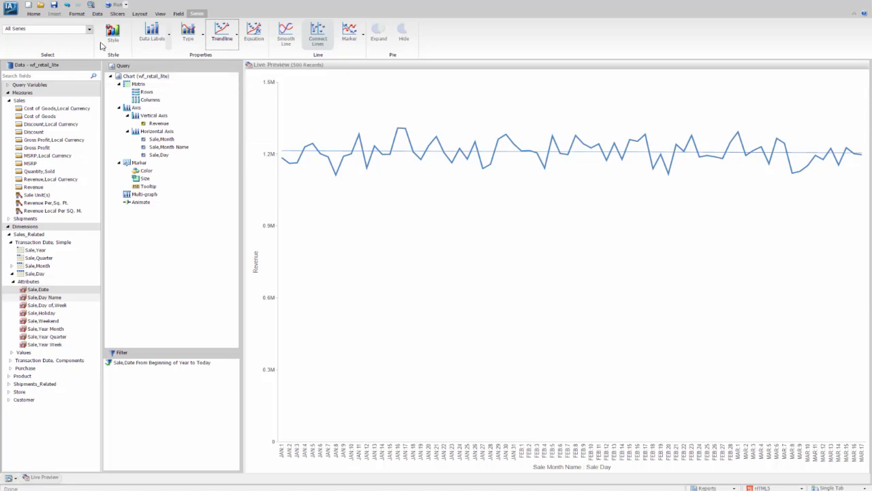
Enter the page header text "YTD - Daily Sales Trend" with a second line "For All &MODEL".
{"action": "left_click", "coordinate": [34, 14]}
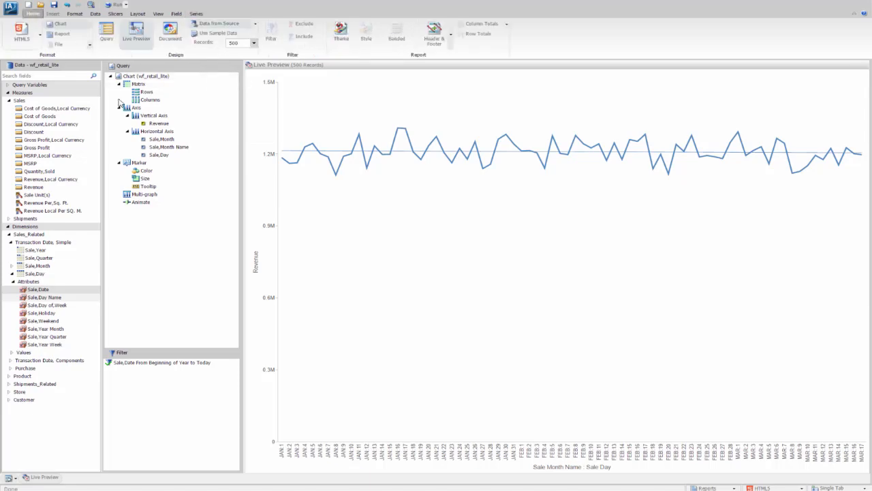
{"action": "left_click", "coordinate": [431, 34]}
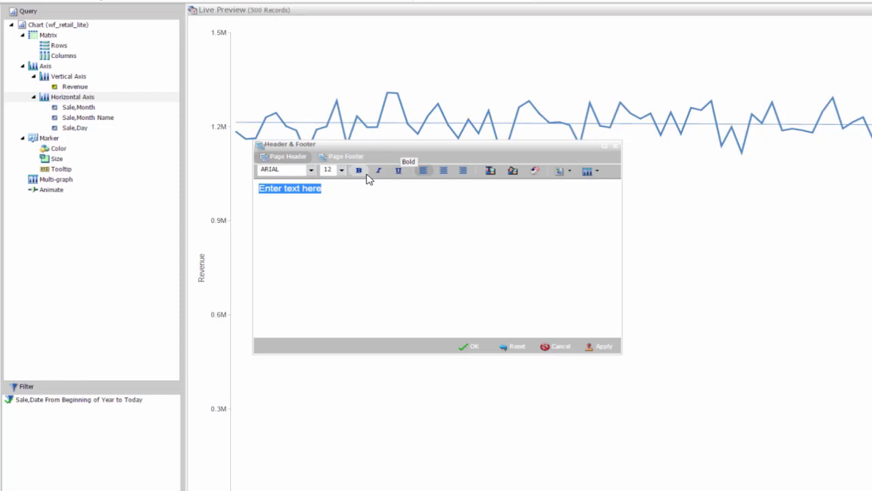
{"action": "type", "text": "YTD "}
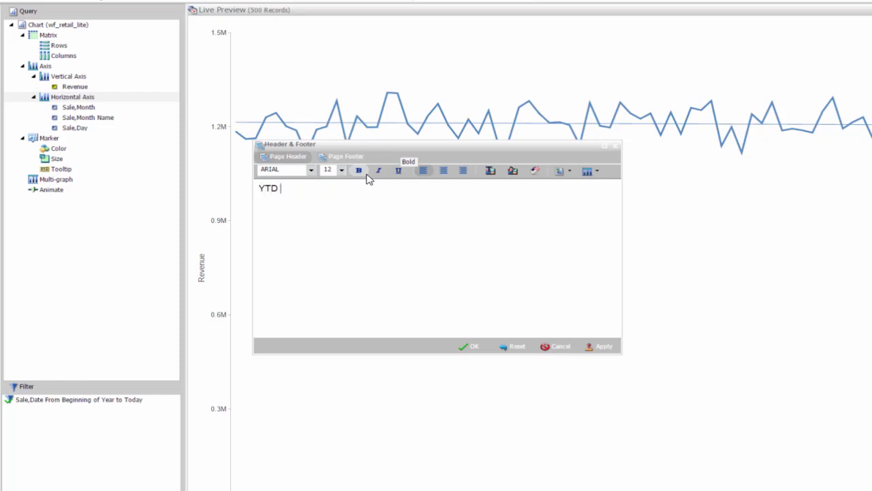
{"action": "type", "text": "- Daily Sales "}
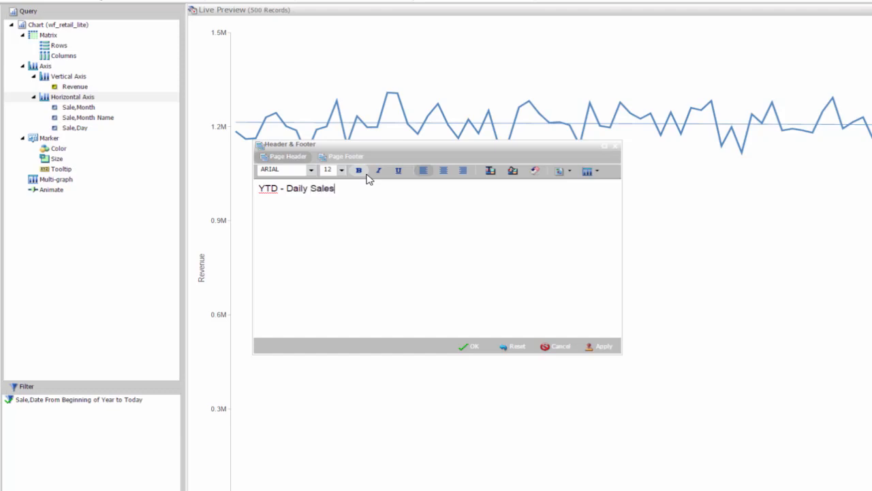
{"action": "type", "text": "Trend"}
{"action": "key", "text": "Return"}
{"action": "type", "text": "For All"}
{"action": "type", "text": "&MODE"}
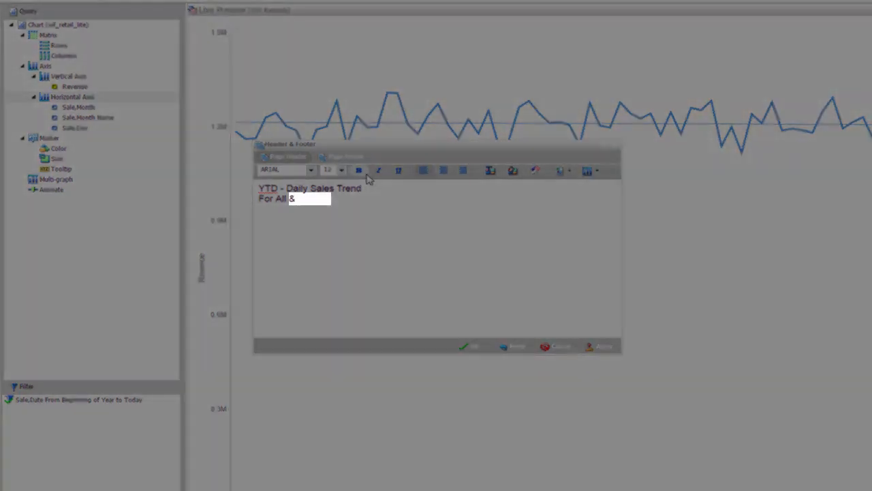
{"action": "type", "text": "L"}
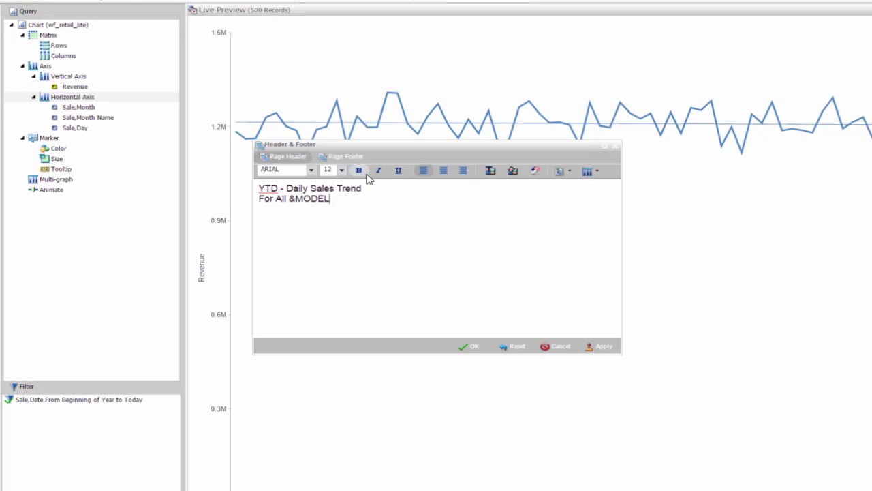
Center both lines of the page header text and apply the header.
{"action": "key", "text": "ctrl+a"}
{"action": "left_click", "coordinate": [443, 170]}
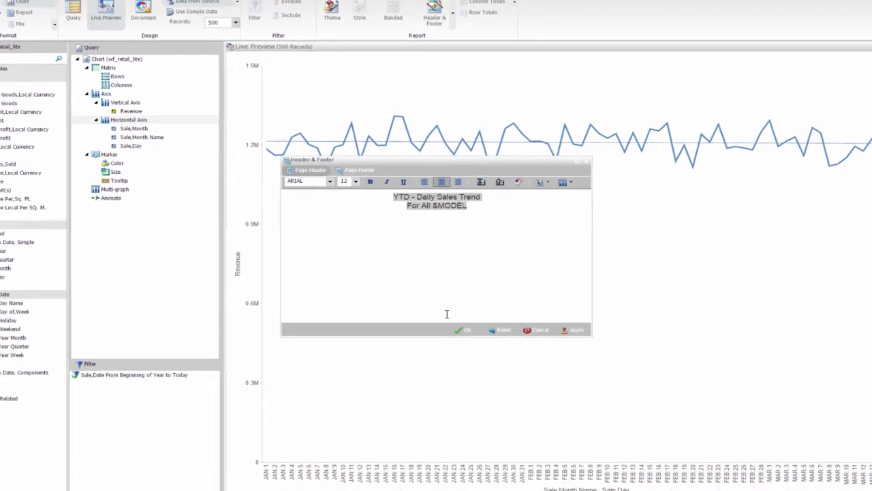
{"action": "left_click", "coordinate": [462, 330]}
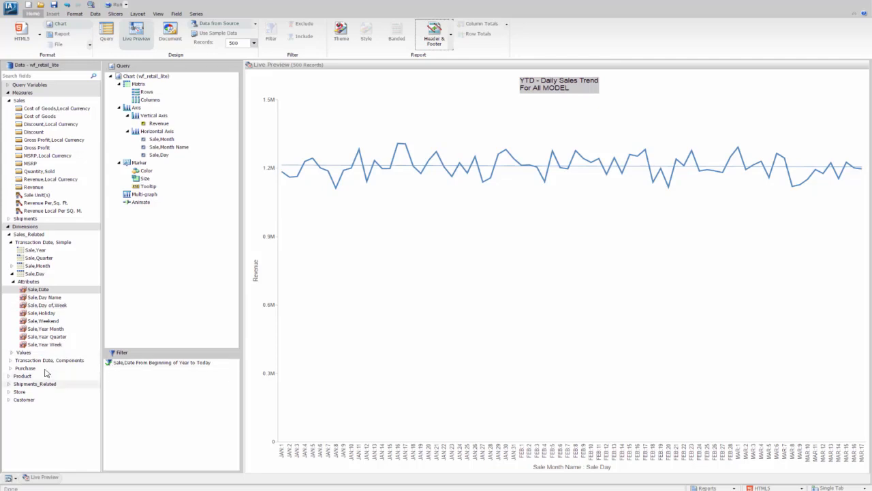
Create a filter condition on the Model field from the Product dimension.
{"action": "left_click", "coordinate": [9, 377]}
{"action": "left_click", "coordinate": [11, 384]}
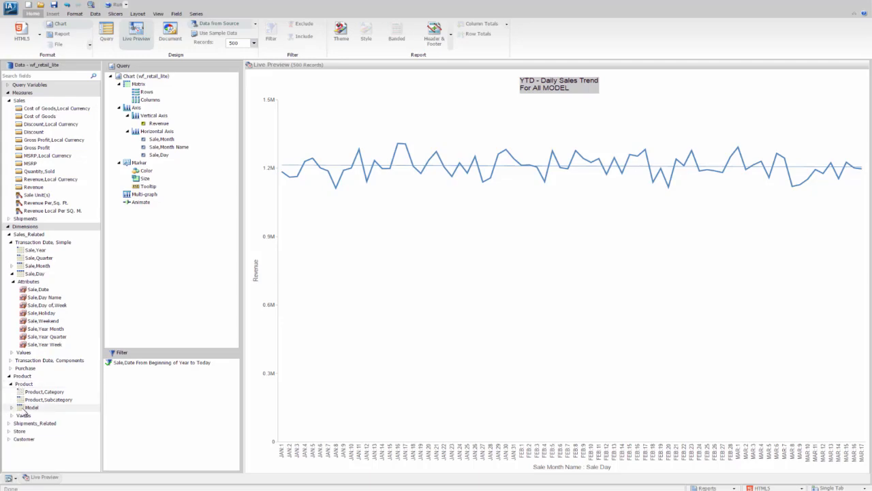
{"action": "left_click_drag", "start_coordinate": [26, 409], "coordinate": [136, 387]}
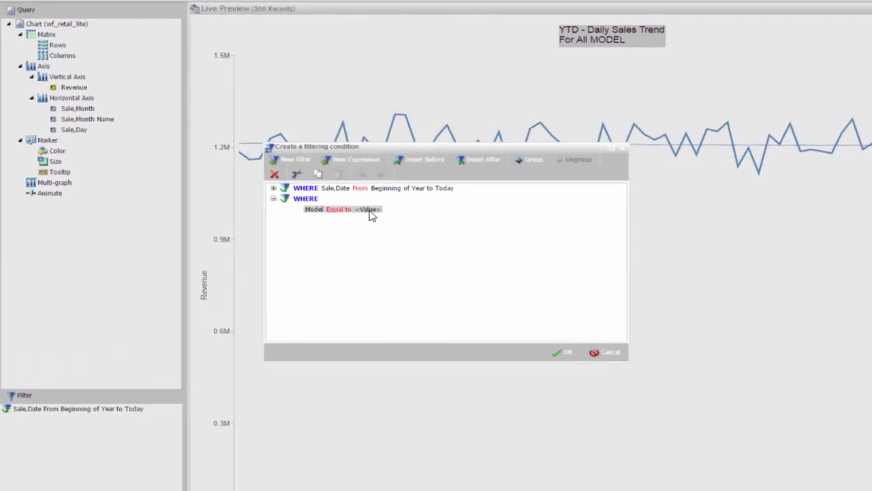
Set the Model Equal to condition's value to an Optional parameter named MODEL and apply the filter.
{"action": "left_click", "coordinate": [368, 210]}
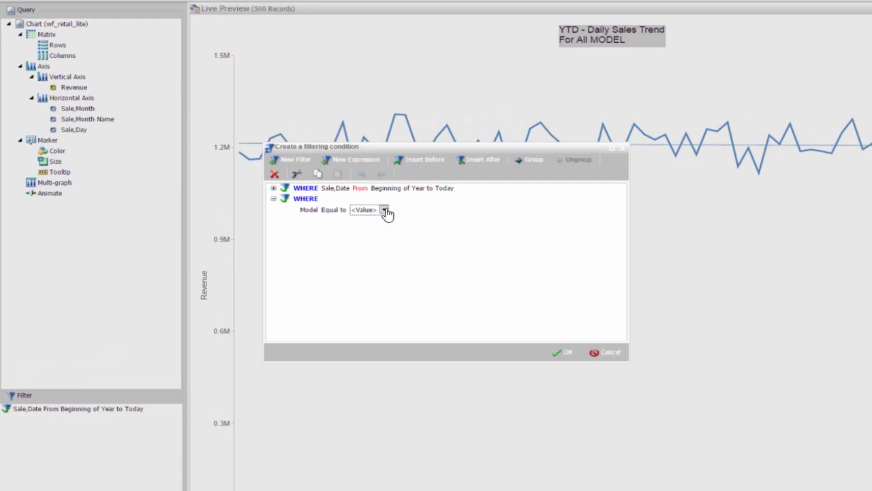
{"action": "left_click", "coordinate": [384, 210]}
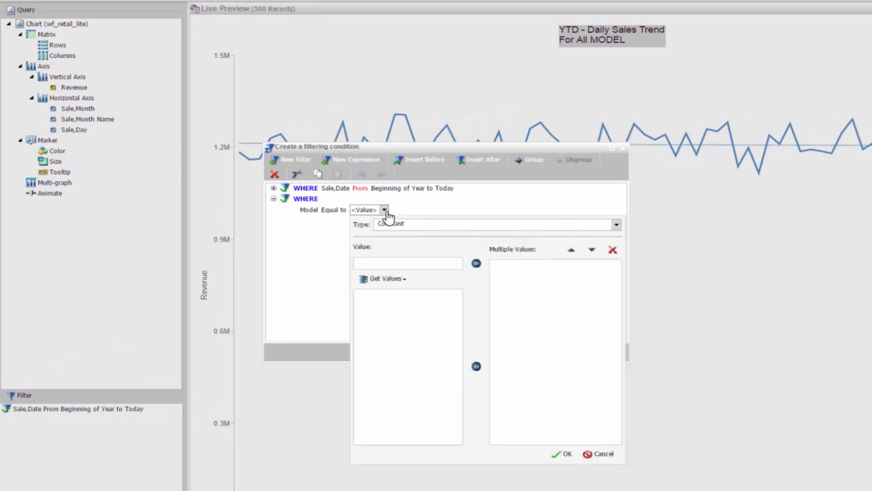
{"action": "left_click", "coordinate": [616, 225]}
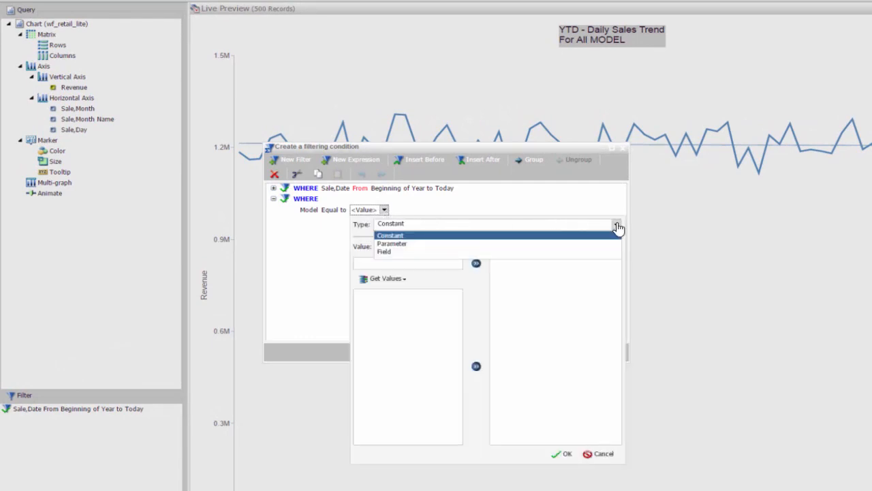
{"action": "left_click", "coordinate": [411, 244]}
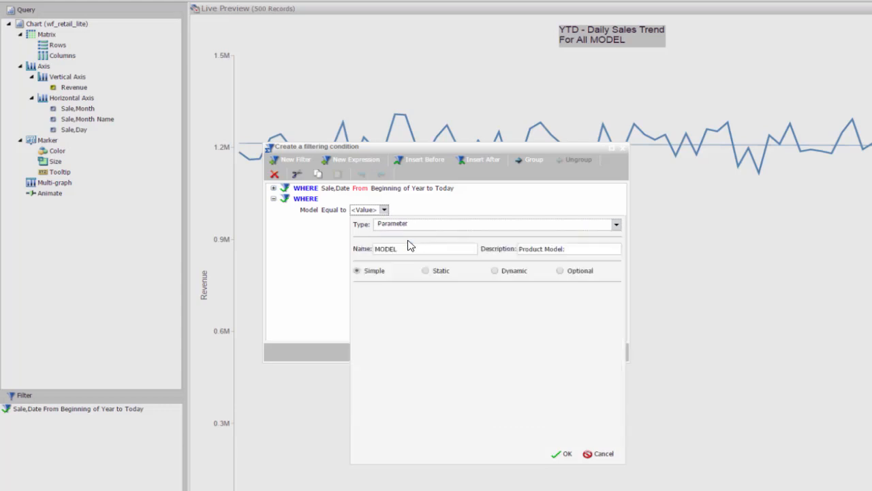
{"action": "left_click", "coordinate": [562, 272]}
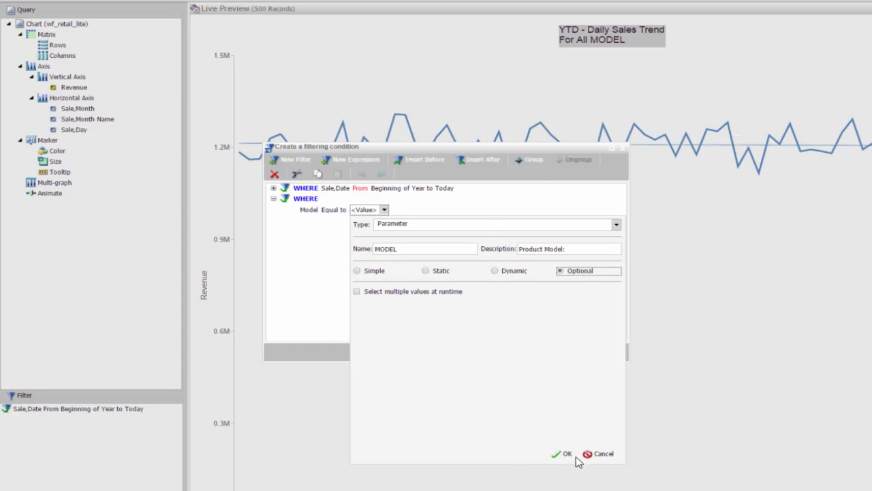
{"action": "left_click", "coordinate": [536, 416]}
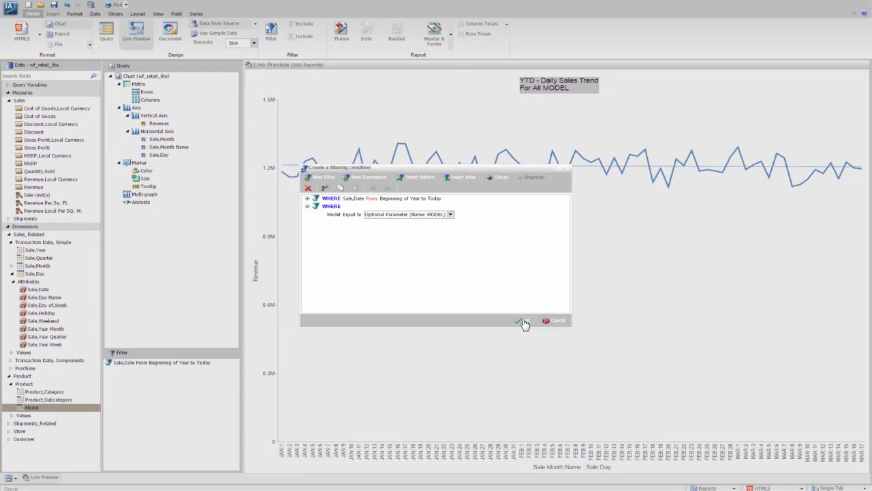
{"action": "left_click", "coordinate": [521, 321]}
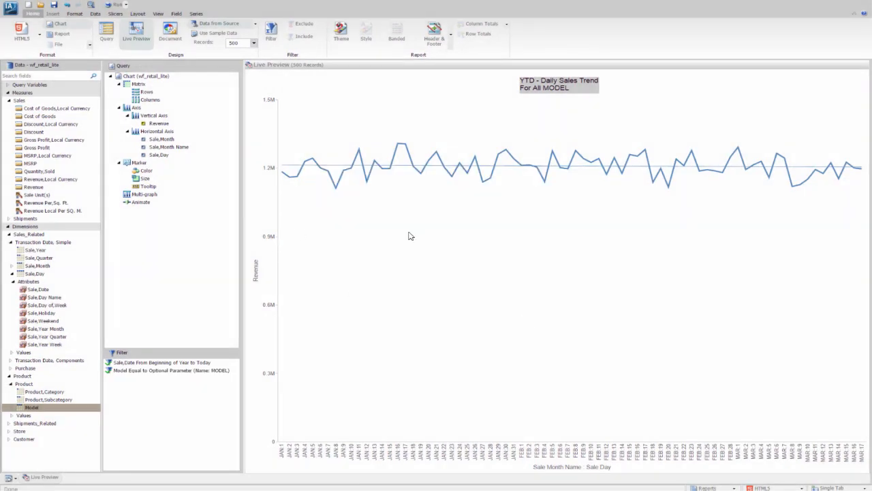
Set the chart as an Auto Link Target.
{"action": "left_click", "coordinate": [75, 15]}
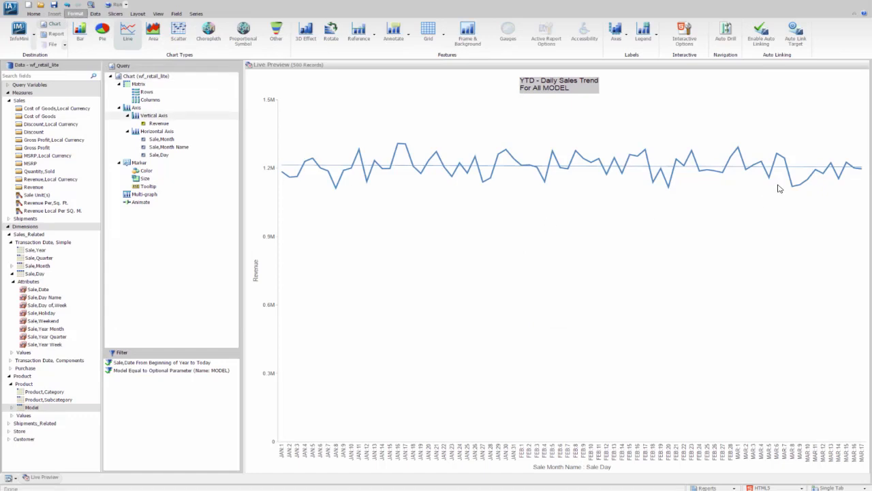
{"action": "left_click", "coordinate": [796, 31]}
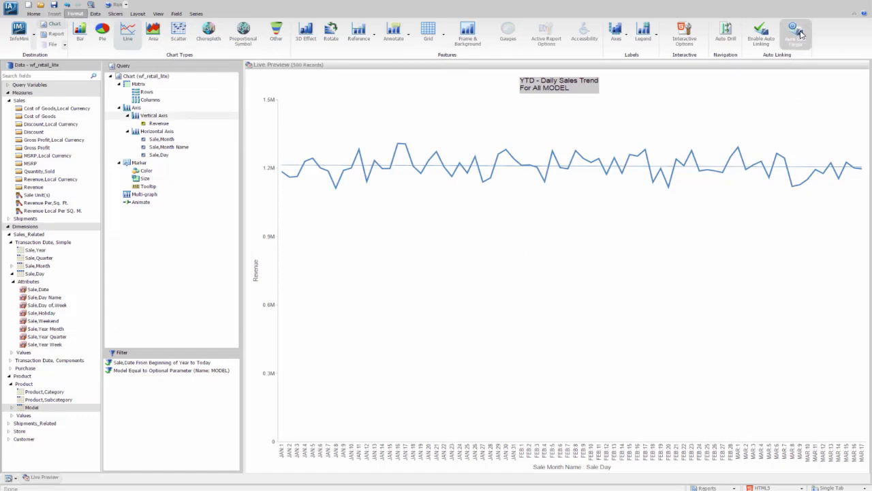